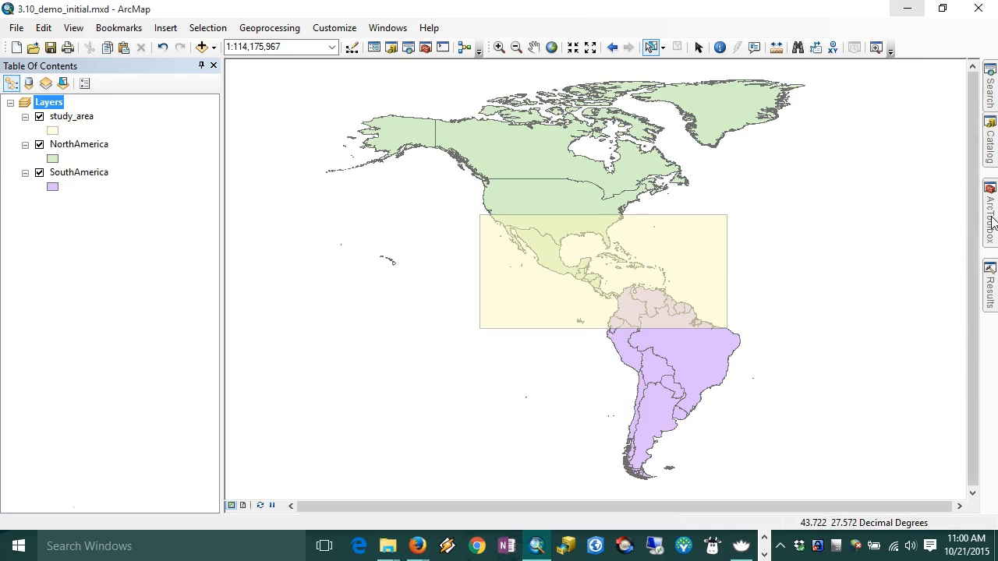
# Step: Open the Union overlay tool and add the NorthAmerica and SouthAmerica layers as its input features
pyautogui.moveTo(992, 222)
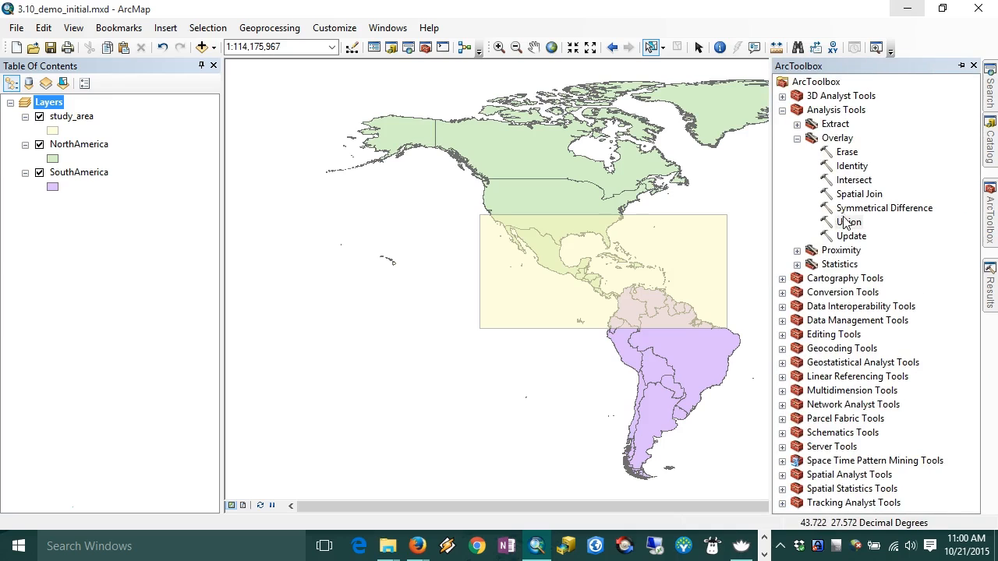
pyautogui.doubleClick(849, 223)
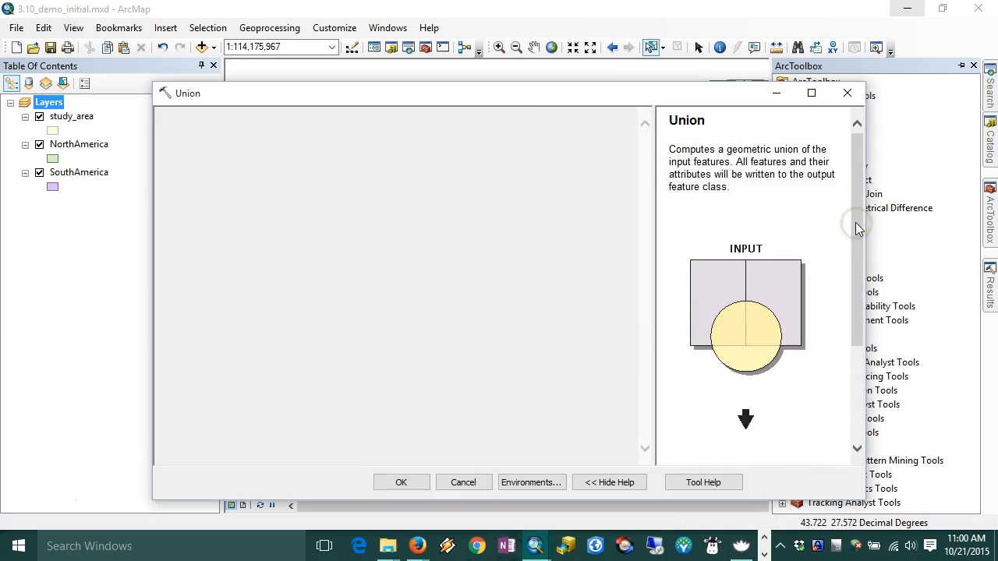
pyautogui.click(92, 145)
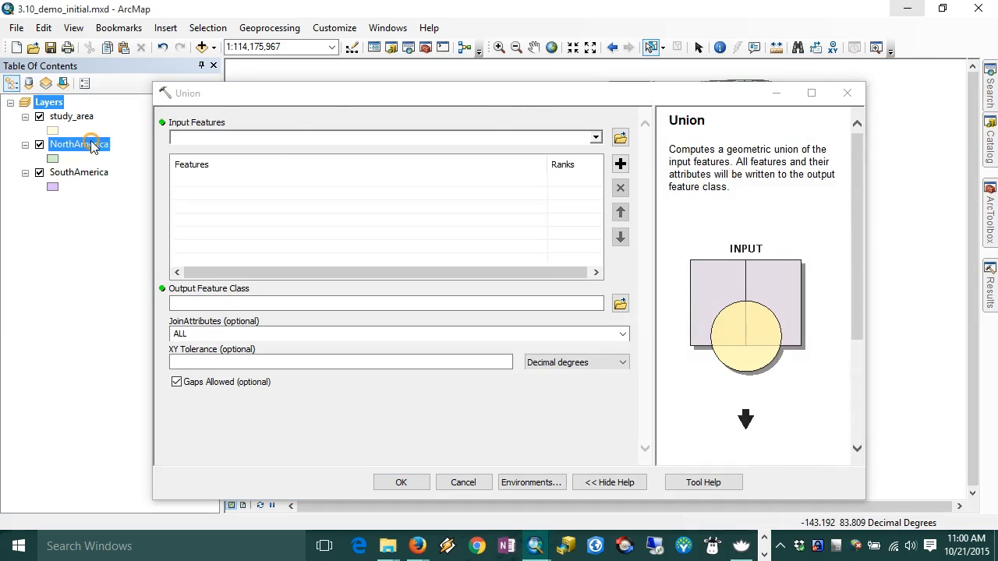
pyautogui.keyDown('ctrl'); pyautogui.click(93, 174); pyautogui.keyUp('ctrl')
pyautogui.moveTo(94, 179); pyautogui.dragTo(283, 187)
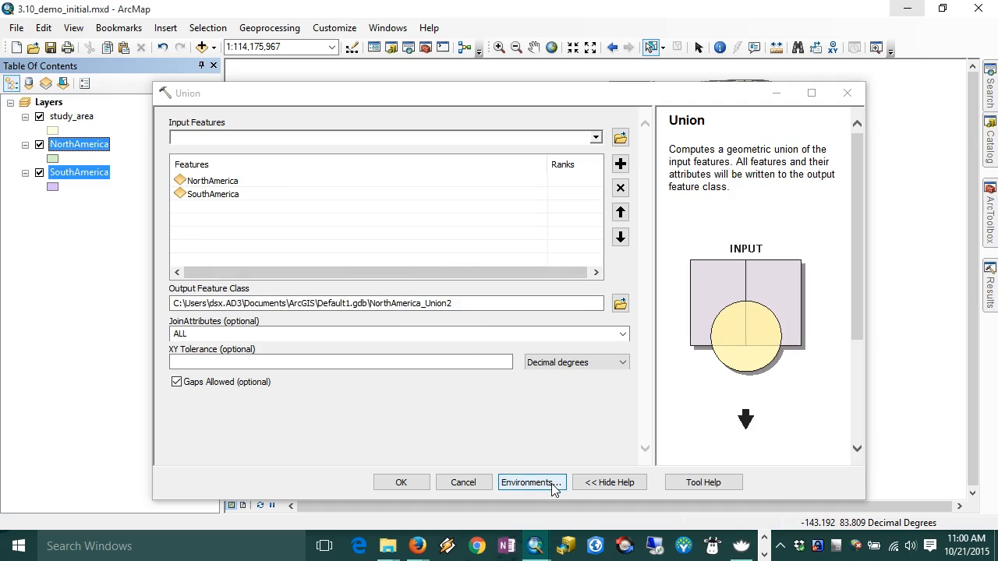
# Step: Open the Union tool's own environment settings and expand the Workspace and Processing Extent sections, leaving Output Coordinates collapsed
pyautogui.click(266, 32)
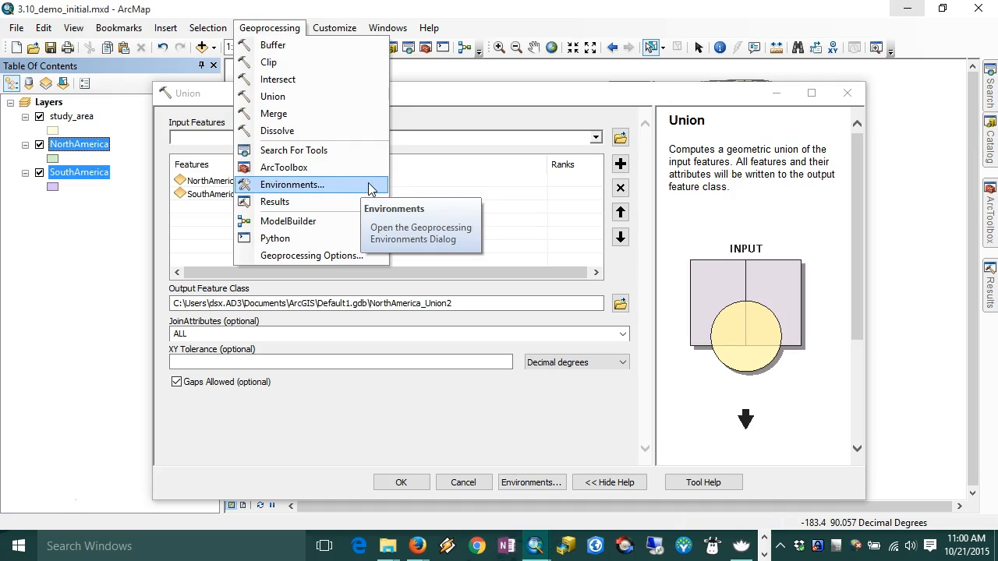
pyautogui.click(547, 483)
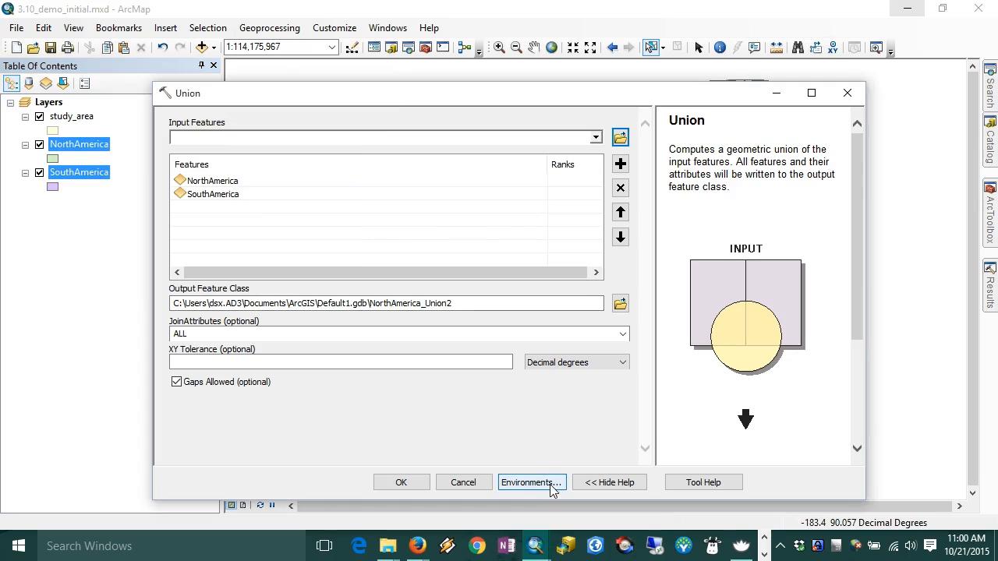
pyautogui.click(550, 483)
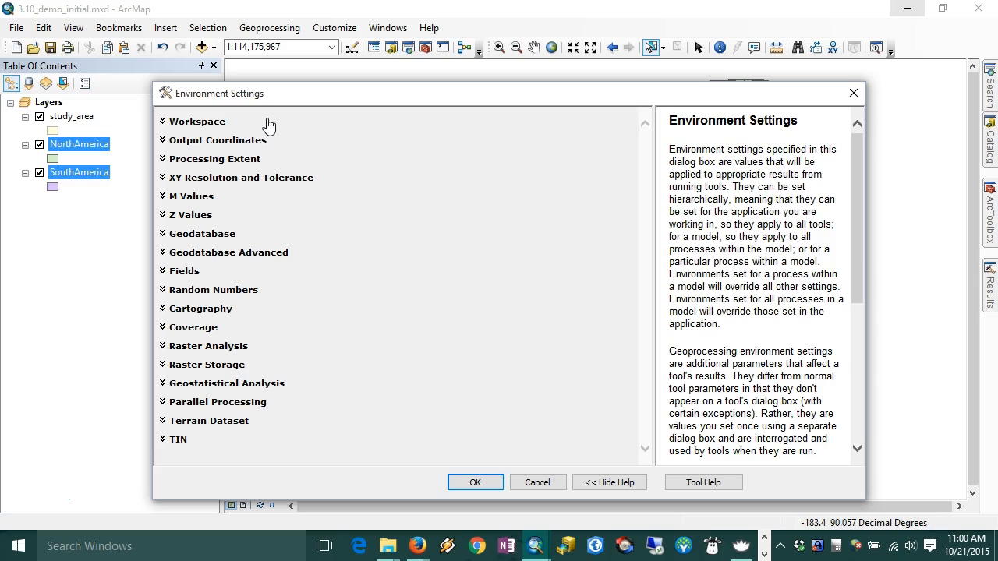
pyautogui.click(164, 121)
pyautogui.click(163, 206)
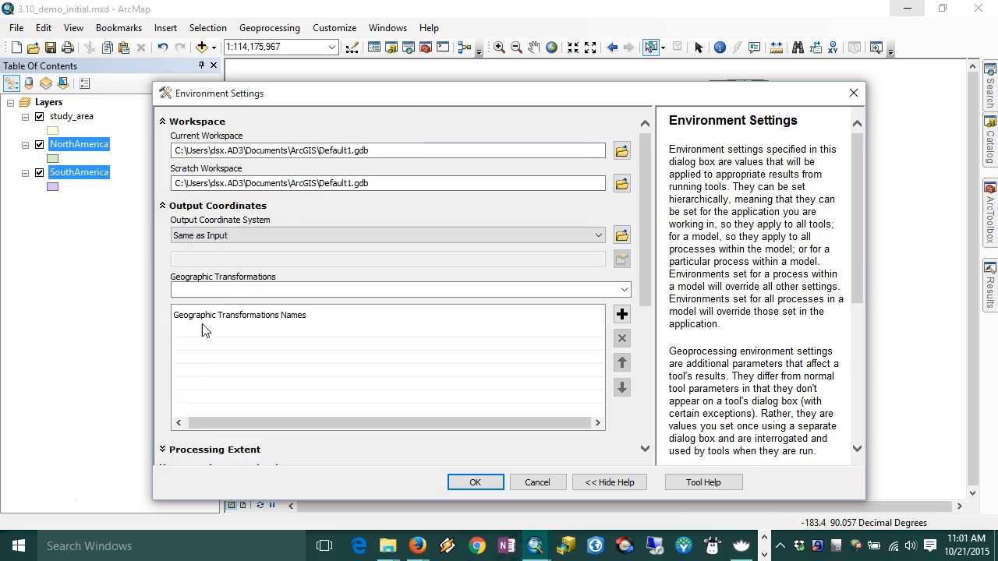
pyautogui.click(641, 215)
pyautogui.moveTo(644, 218); pyautogui.dragTo(643, 301)
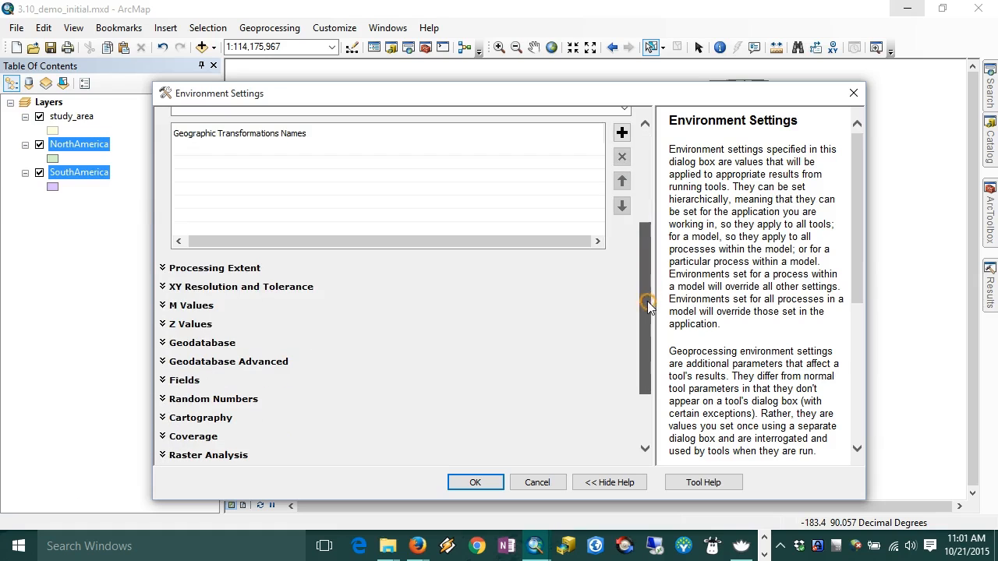
pyautogui.click(169, 269)
pyautogui.moveTo(644, 325); pyautogui.dragTo(642, 211)
pyautogui.click(164, 207)
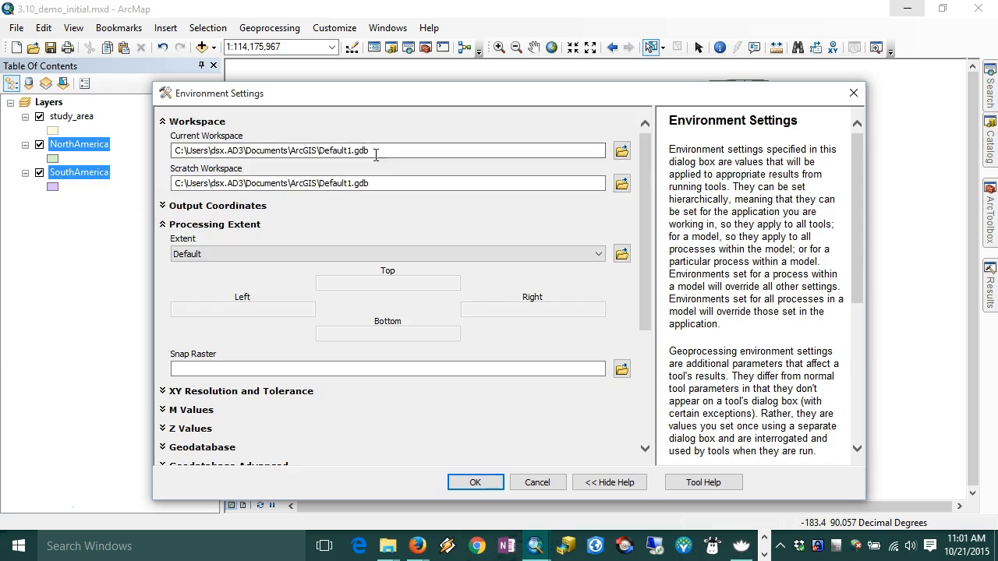
# Step: Compare the current workspace path in the environment settings with the Union tool's output feature class path
pyautogui.moveTo(326, 103); pyautogui.dragTo(359, 328)
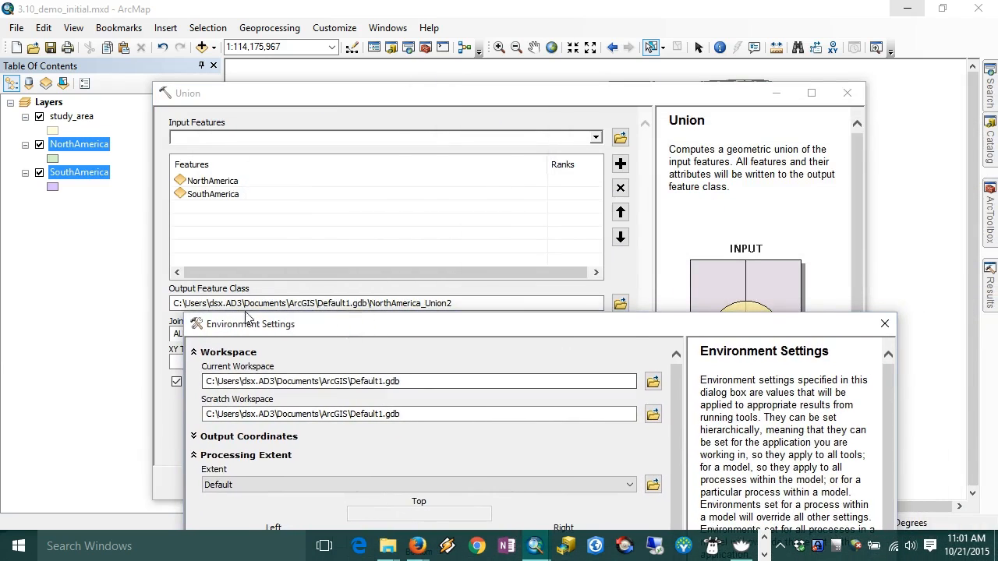
pyautogui.moveTo(401, 331); pyautogui.dragTo(378, 74)
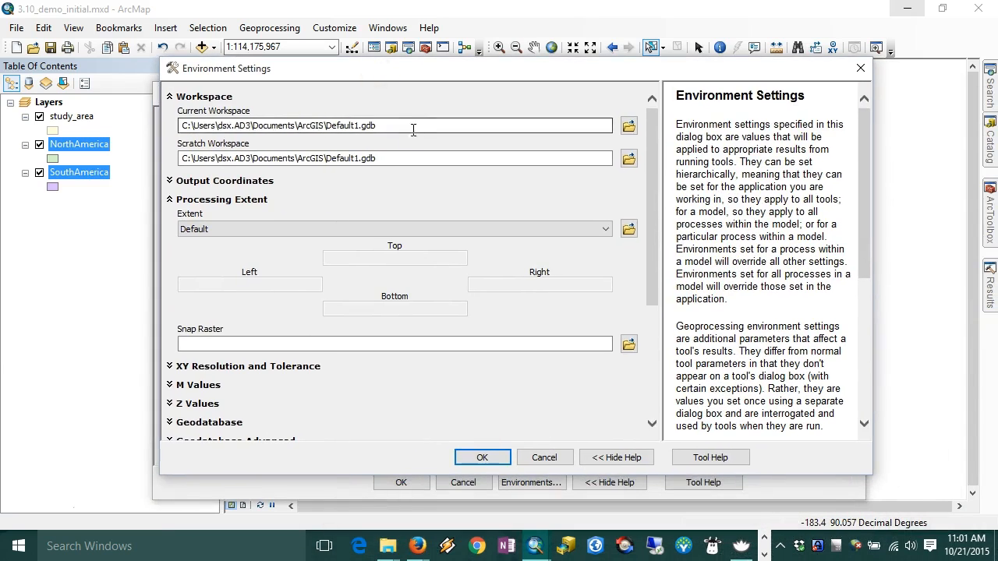
pyautogui.moveTo(377, 127); pyautogui.dragTo(152, 131)
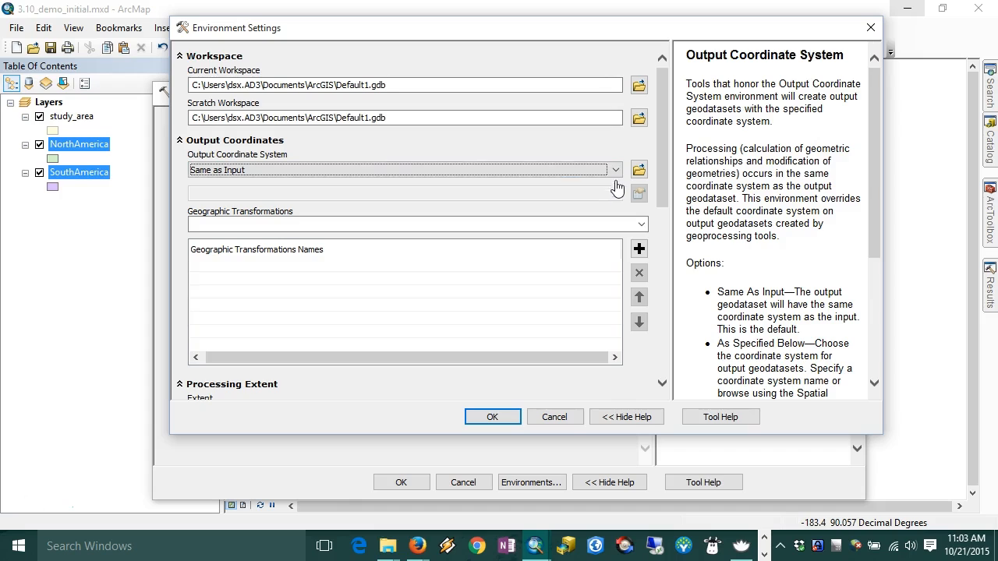
# Step: Set the output coordinate system to As Specified Below and browse the geographic coordinate systems in its spatial reference properties
pyautogui.click(615, 170)
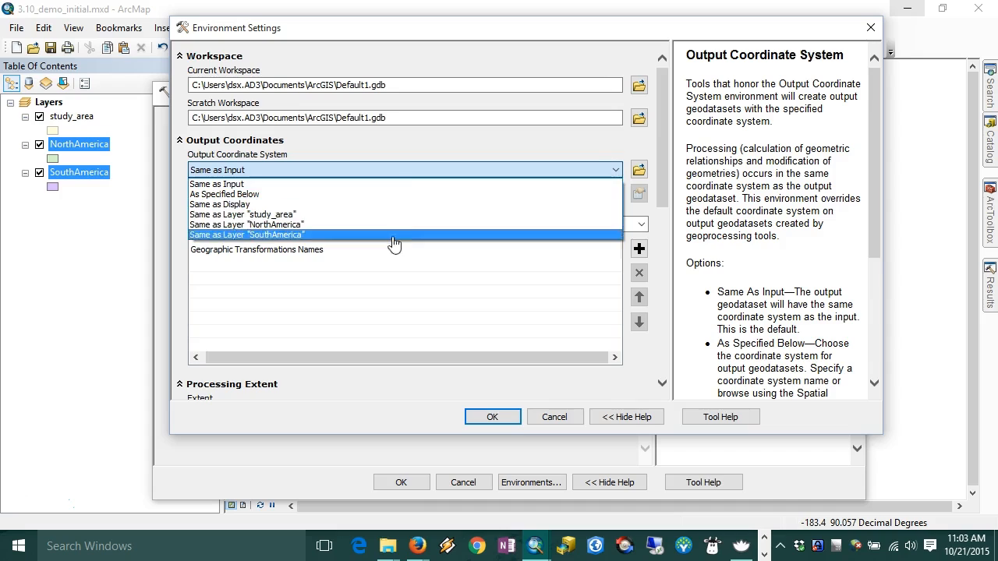
pyautogui.click(374, 194)
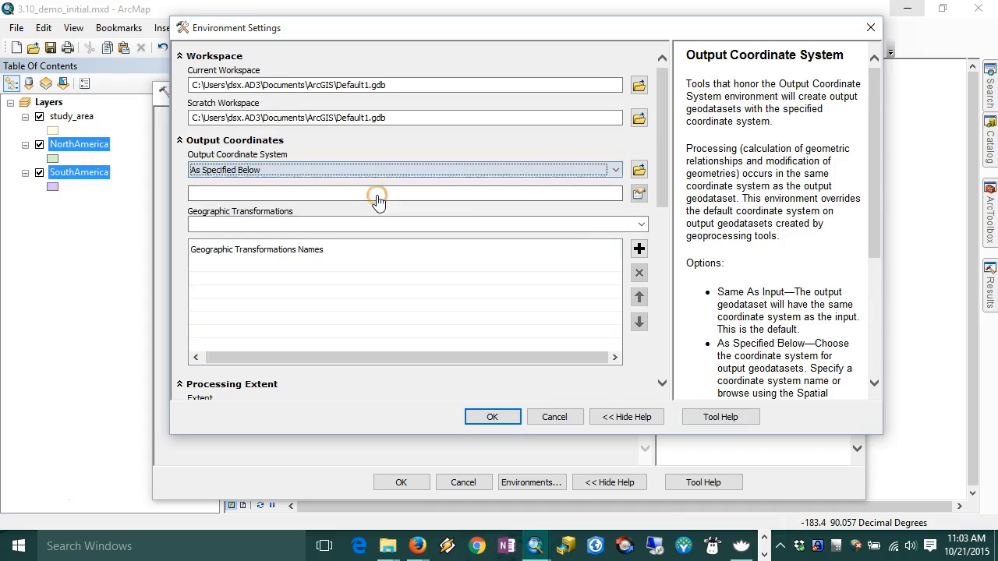
pyautogui.click(640, 196)
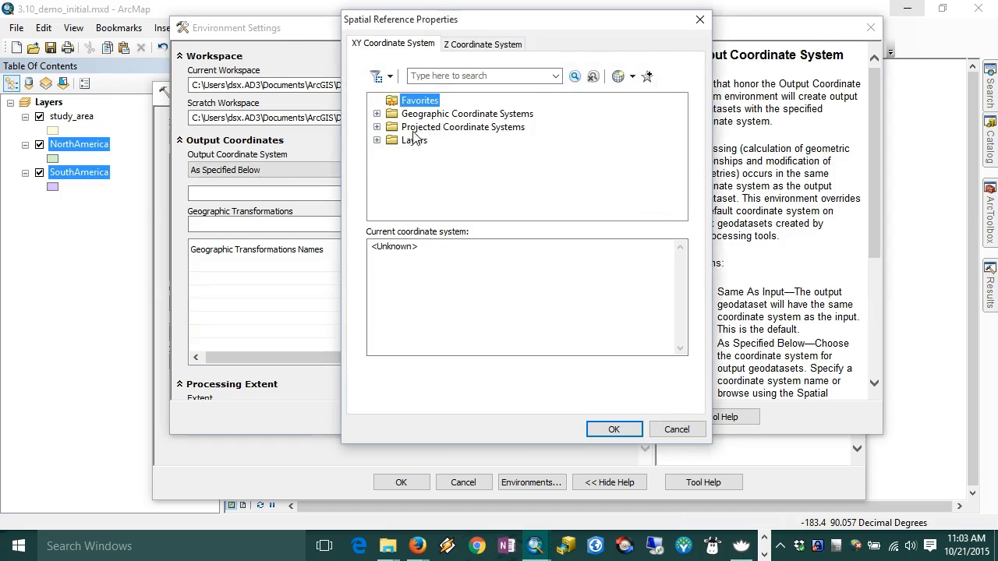
pyautogui.click(376, 113)
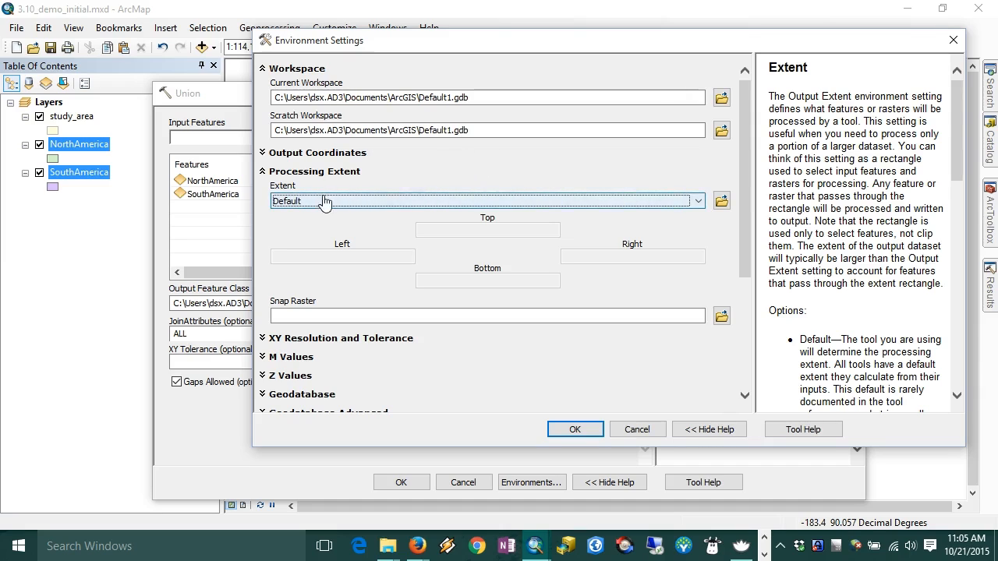
# Step: Set the tool's processing extent to Same as layer study_area and run Union on the two continent layers
pyautogui.click(699, 202)
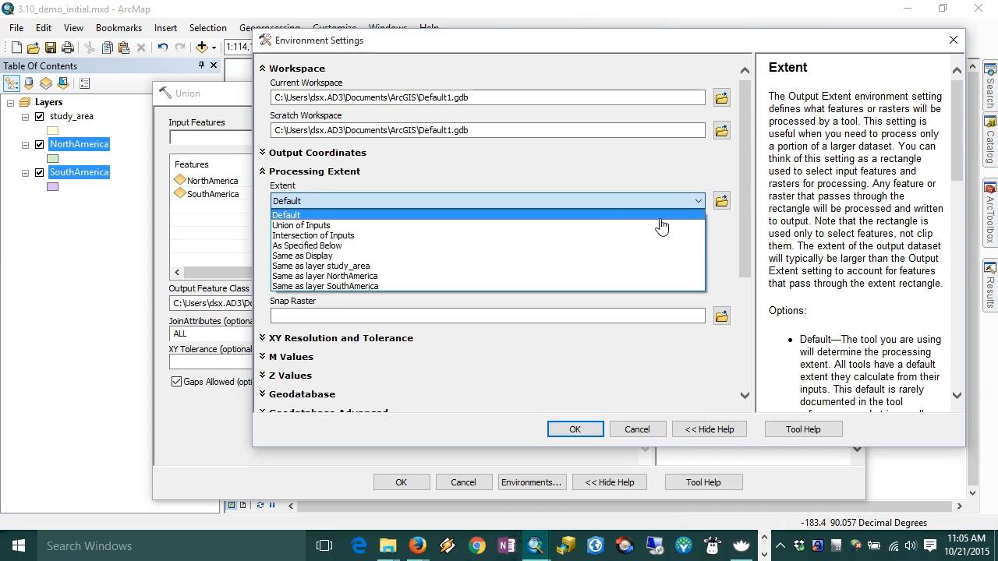
pyautogui.click(549, 269)
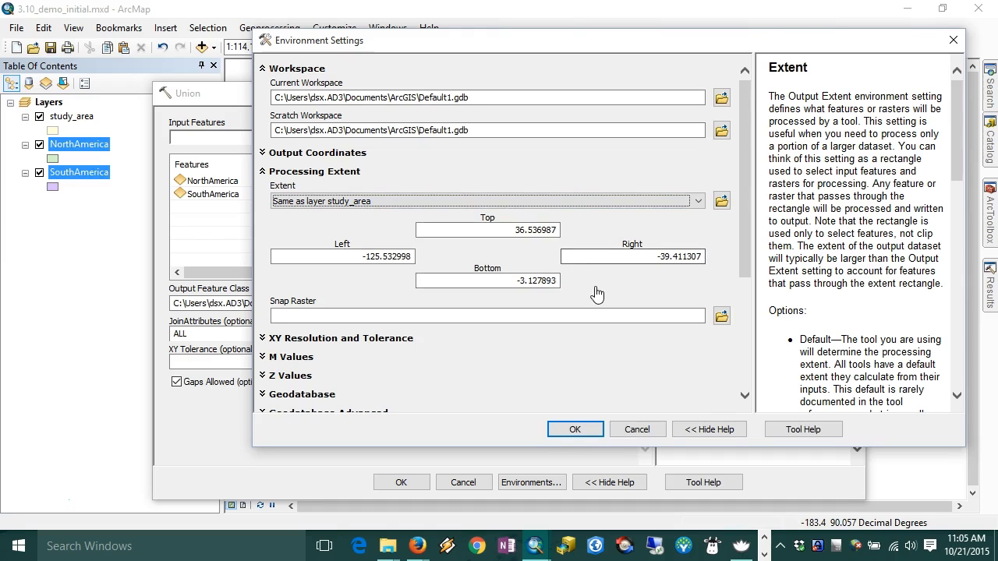
pyautogui.click(560, 430)
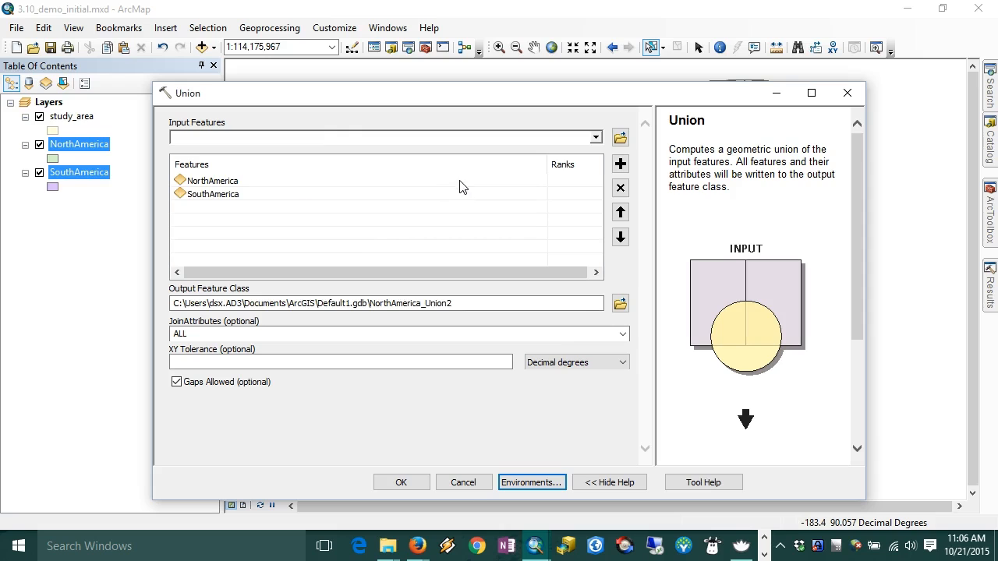
pyautogui.click(402, 485)
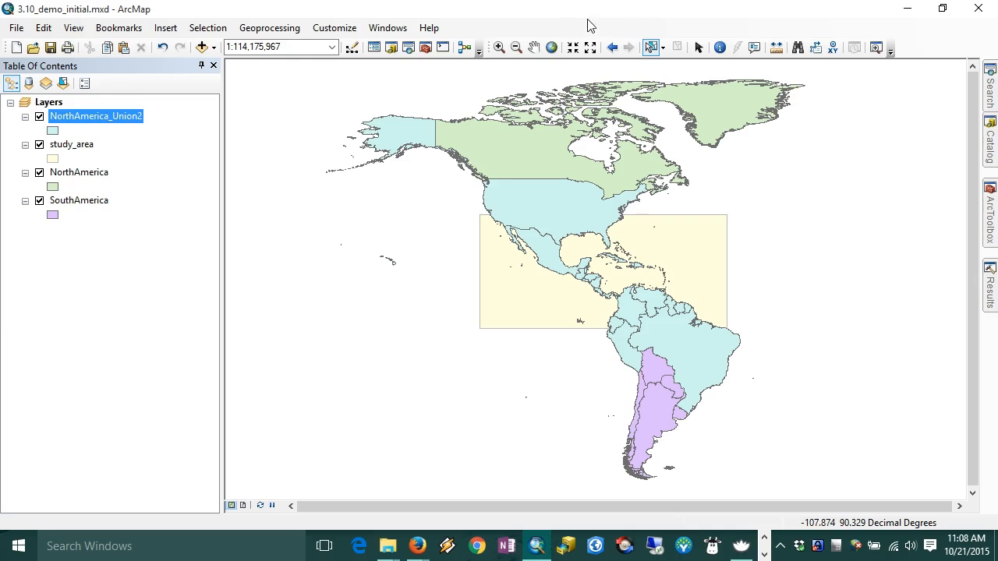
# Step: Select the United States on the map to inspect its full extent beyond the study area, and clear the selection
pyautogui.click(651, 48)
pyautogui.moveTo(528, 194); pyautogui.dragTo(545, 207)
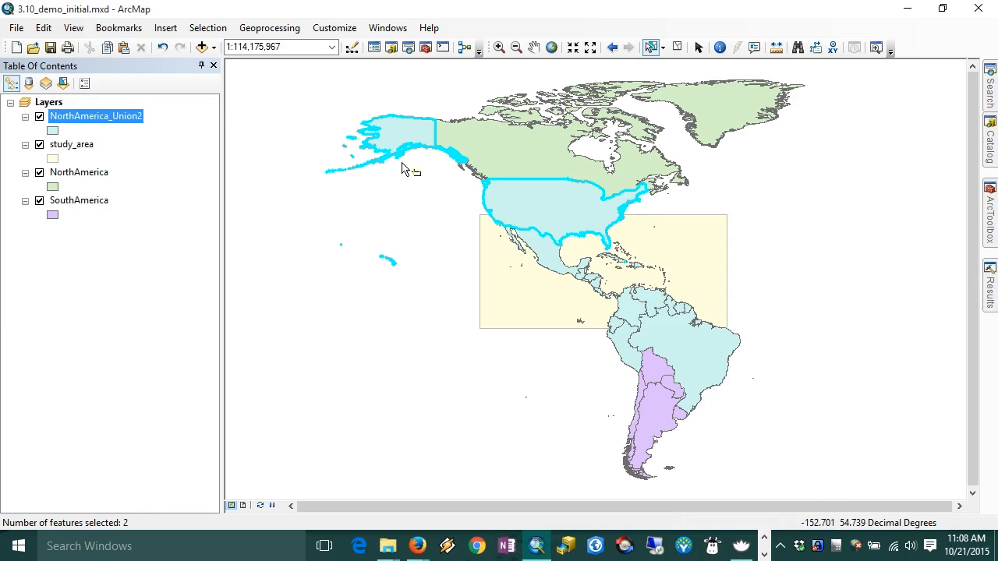
pyautogui.click(676, 48)
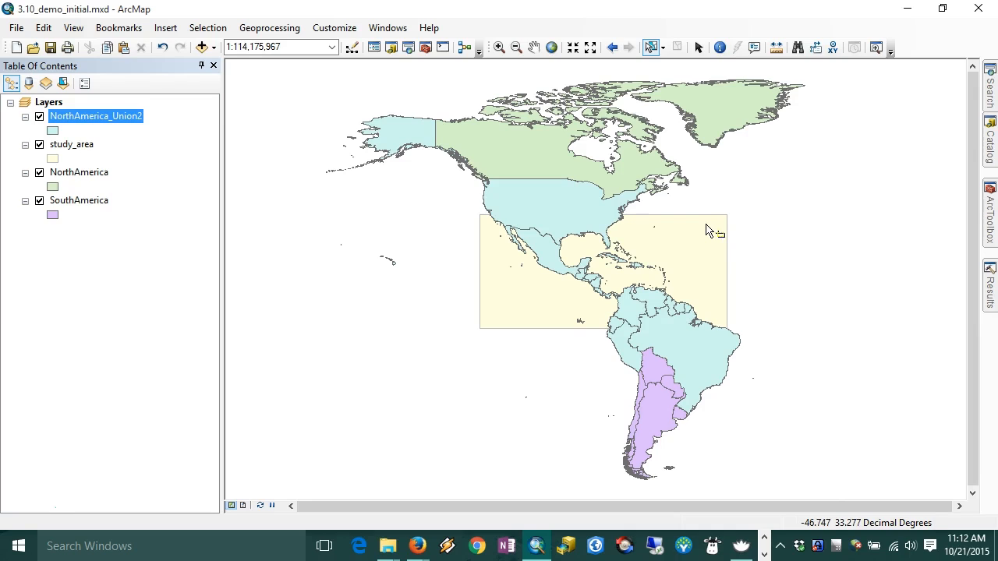
# Step: Reopen the Union tool to check its environment settings, and cancel both dialogs without changing anything
pyautogui.click(991, 209)
pyautogui.click(849, 213)
pyautogui.doubleClick(848, 224)
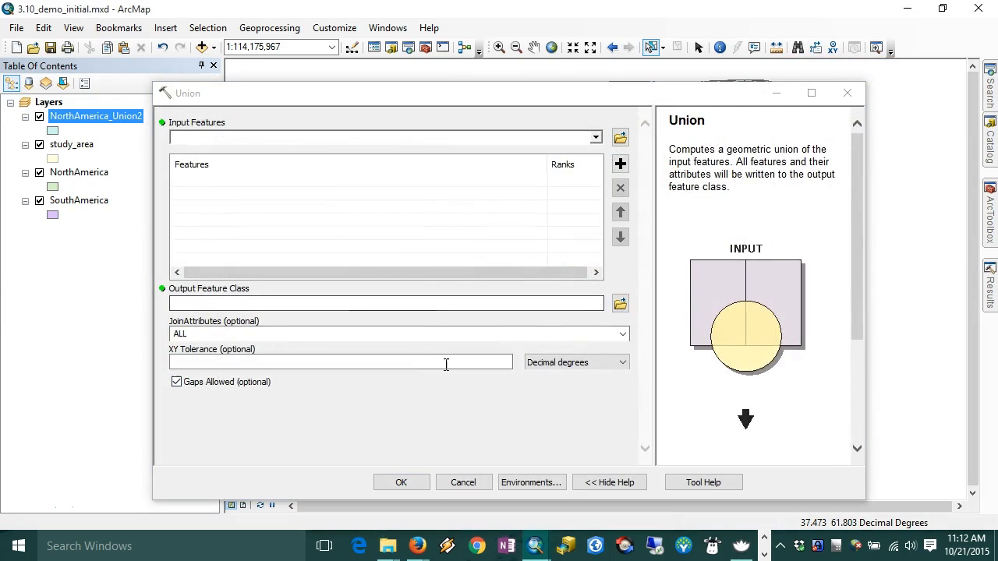
pyautogui.click(549, 484)
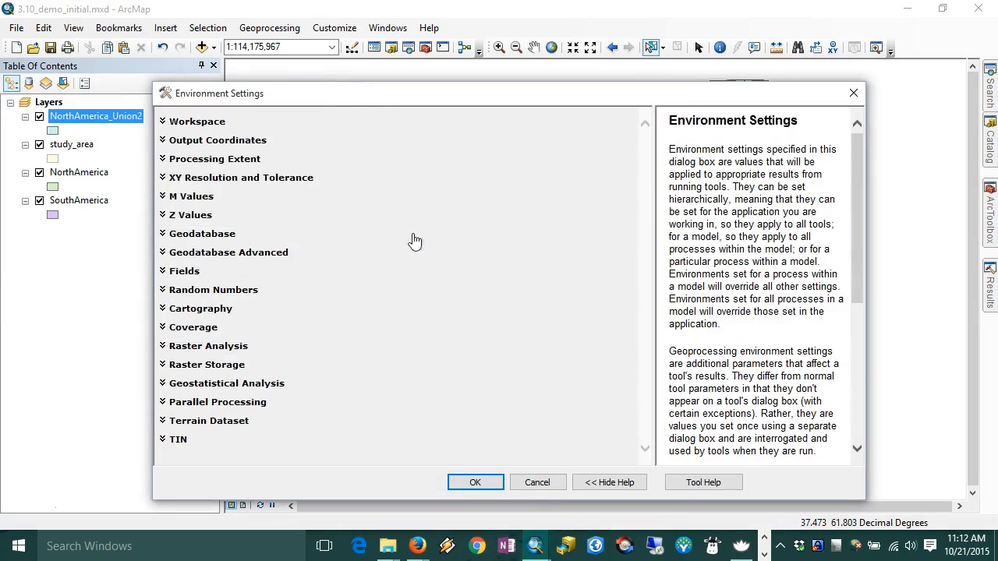
pyautogui.click(538, 483)
pyautogui.click(472, 485)
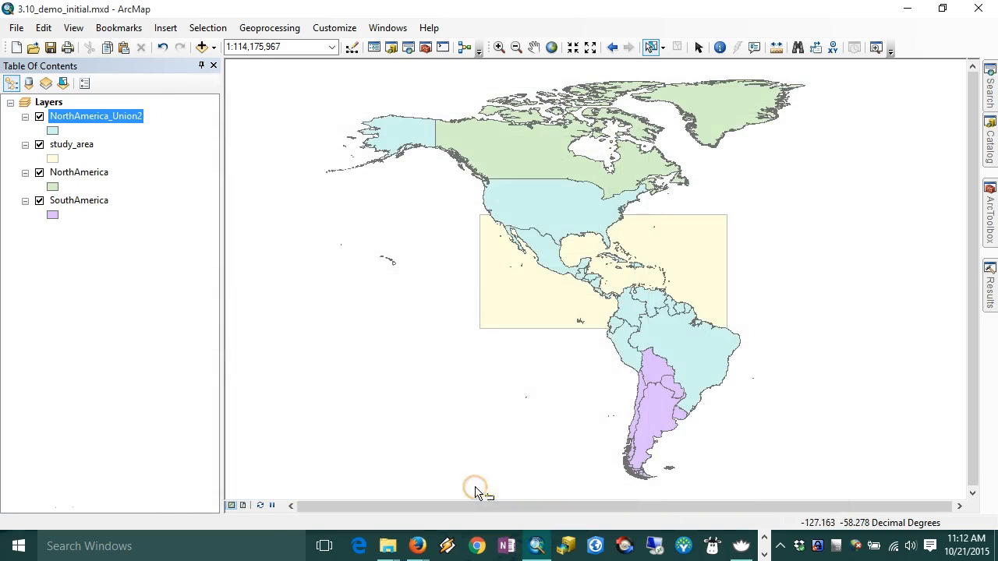
# Step: Choose Same as layer study_area as the processing extent in the application-wide geoprocessing environments, and cancel the dialog
pyautogui.click(272, 33)
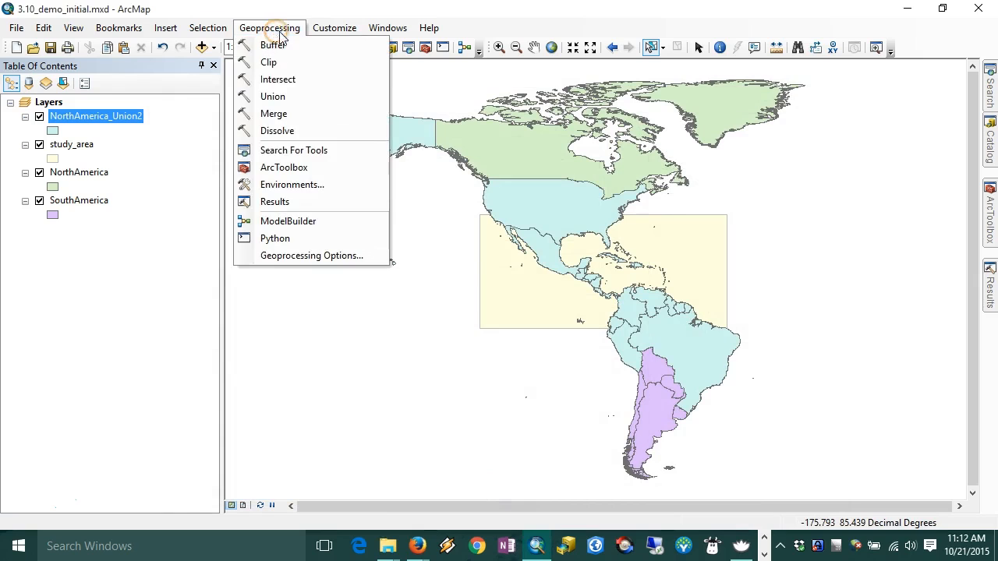
pyautogui.click(282, 185)
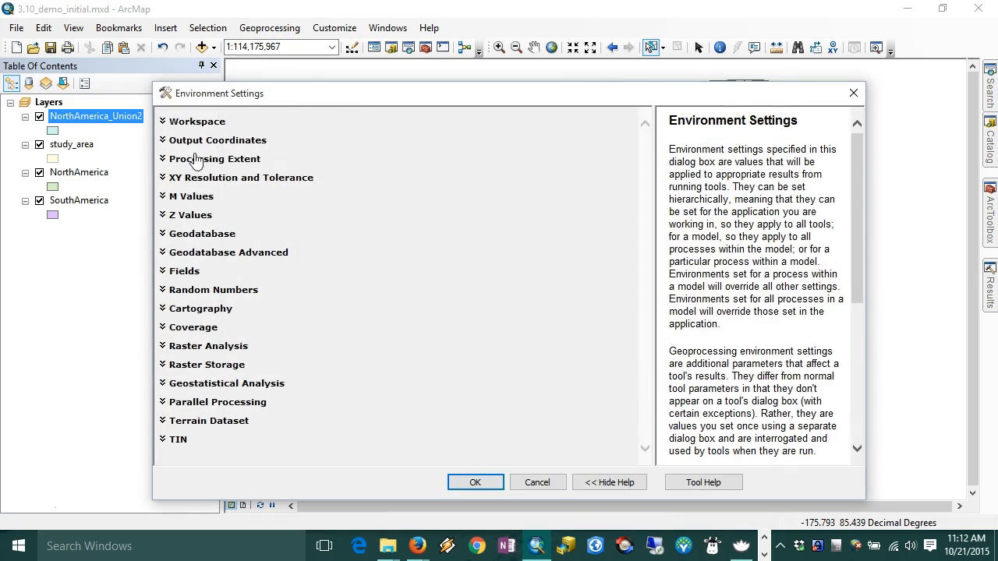
pyautogui.click(209, 161)
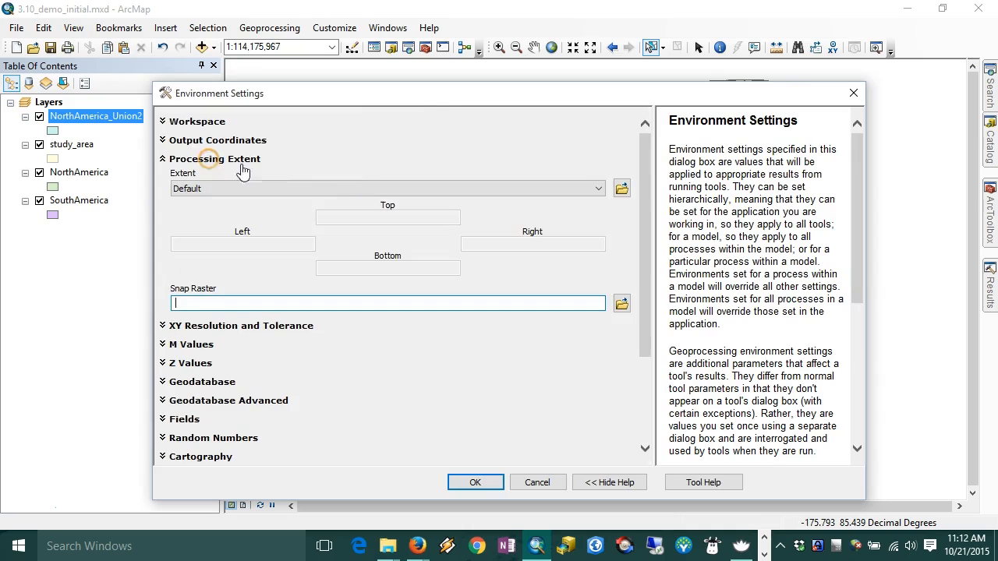
pyautogui.click(308, 189)
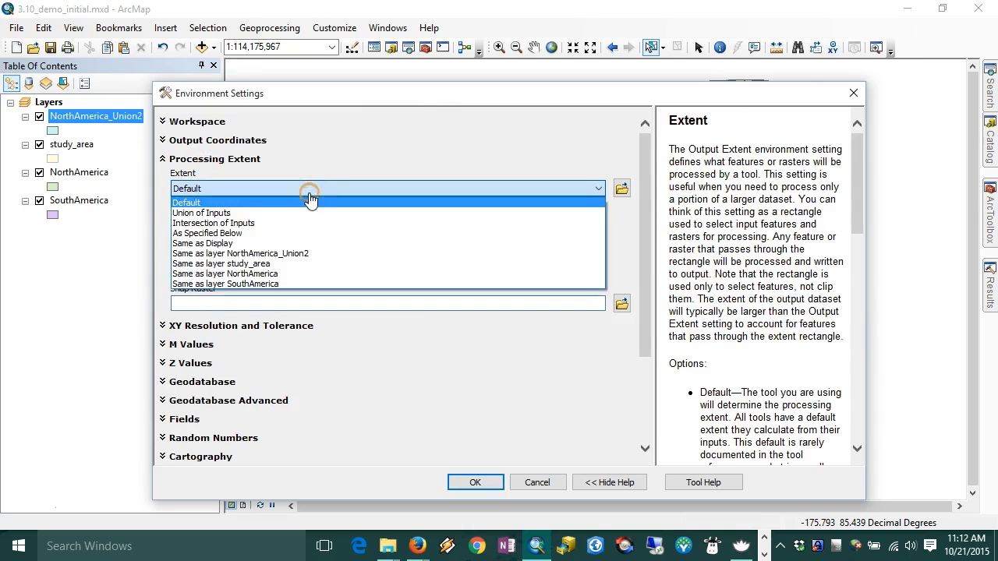
pyautogui.click(299, 265)
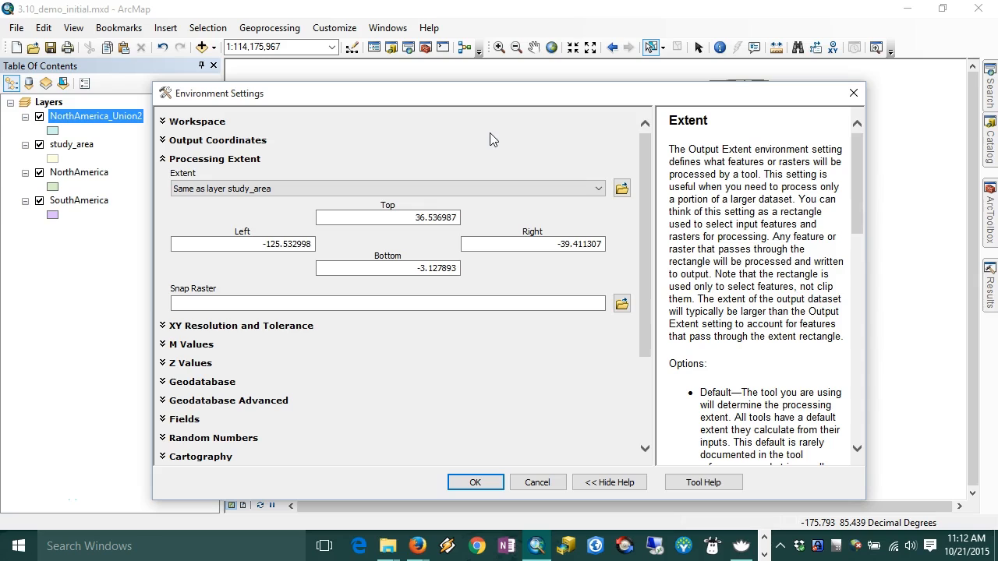
pyautogui.click(516, 486)
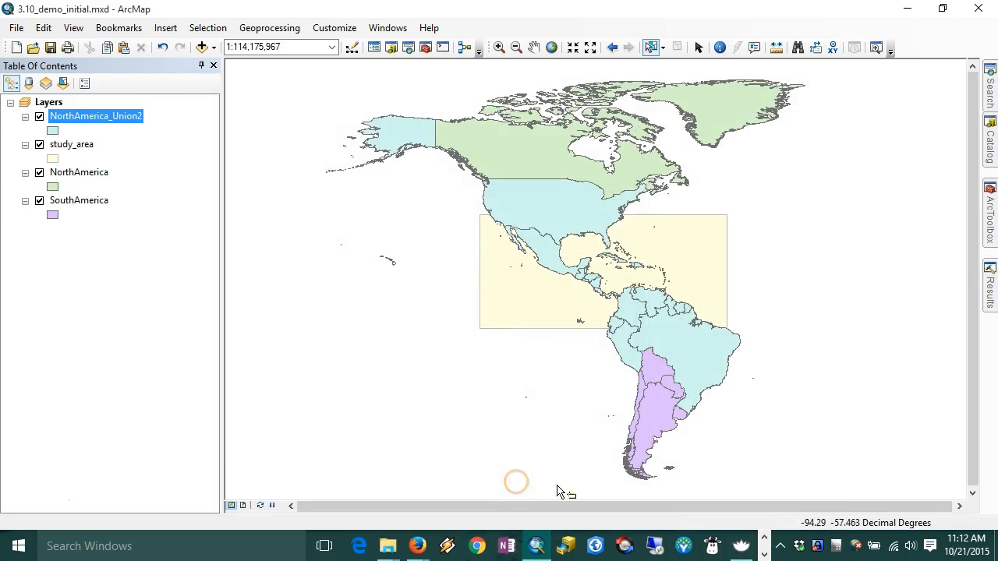